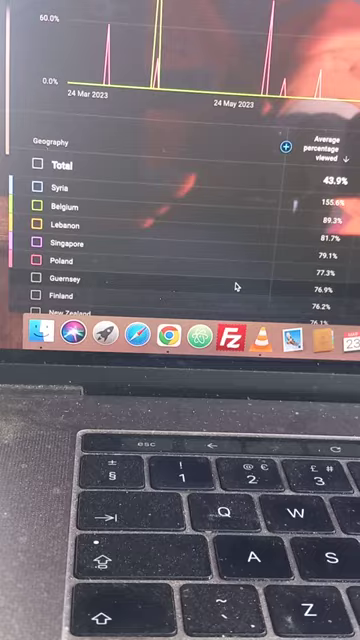
scroll(226, 352, "down", 2)
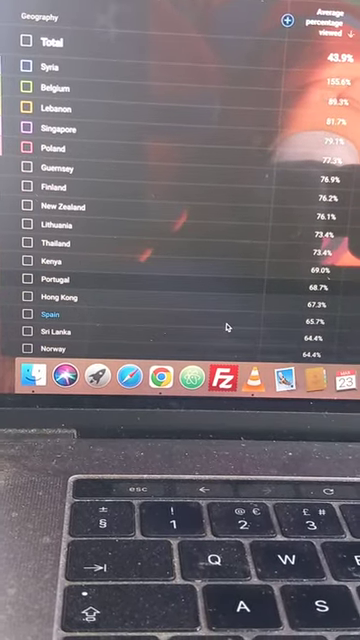
scroll(228, 330, "down", 1)
scroll(222, 327, "down", 1)
scroll(222, 327, "down", 1)
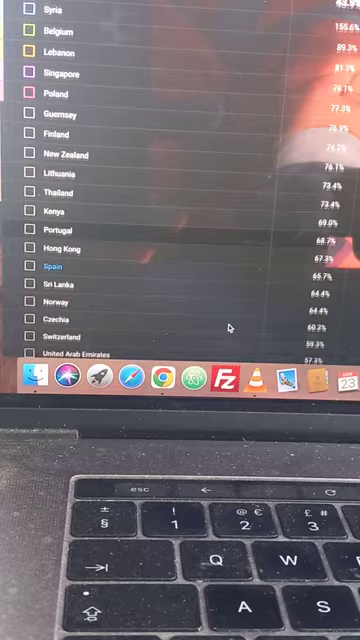
scroll(222, 327, "down", 1)
scroll(210, 322, "down", 1)
scroll(219, 320, "down", 1)
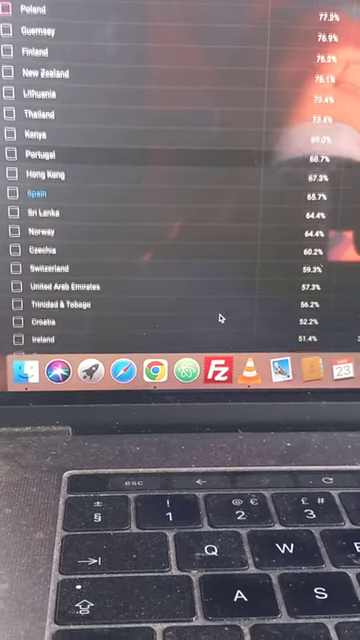
scroll(219, 318, "down", 1)
scroll(219, 315, "down", 1)
scroll(218, 310, "down", 1)
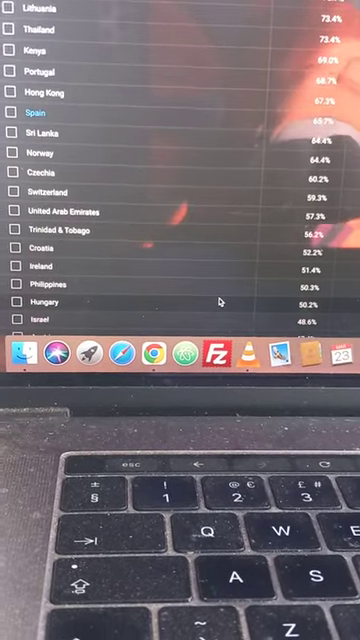
scroll(218, 308, "down", 1)
scroll(216, 295, "down", 1)
scroll(214, 289, "down", 1)
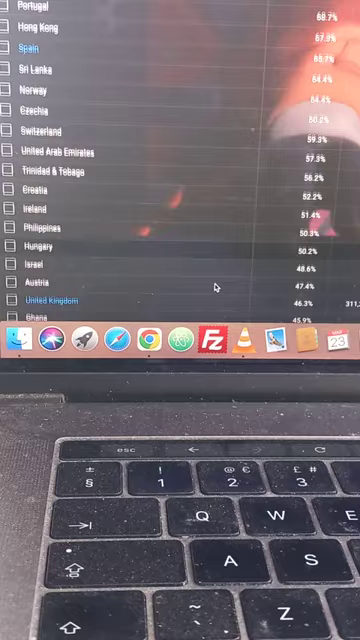
scroll(214, 285, "down", 1)
scroll(215, 275, "down", 1)
scroll(215, 265, "down", 1)
scroll(215, 262, "down", 1)
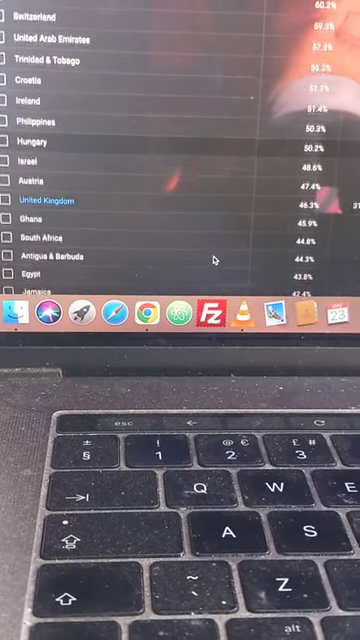
scroll(214, 255, "down", 1)
scroll(213, 248, "down", 1)
scroll(212, 240, "down", 1)
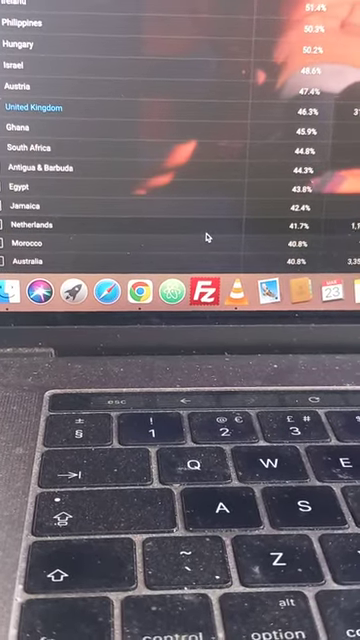